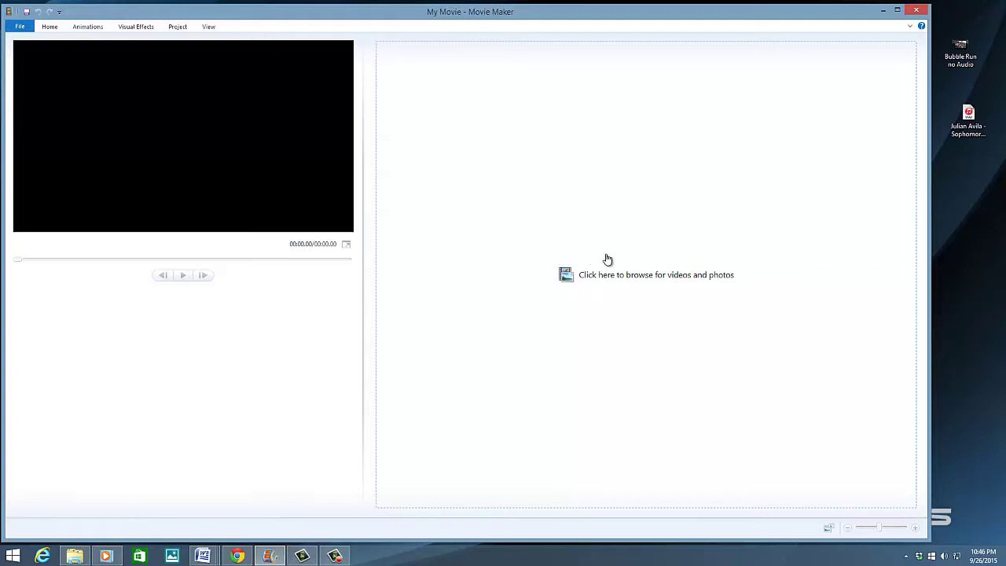
- Drag the 47-second 'Bubble Run no Audio' video from the desktop onto the storyboard
click(965, 53)
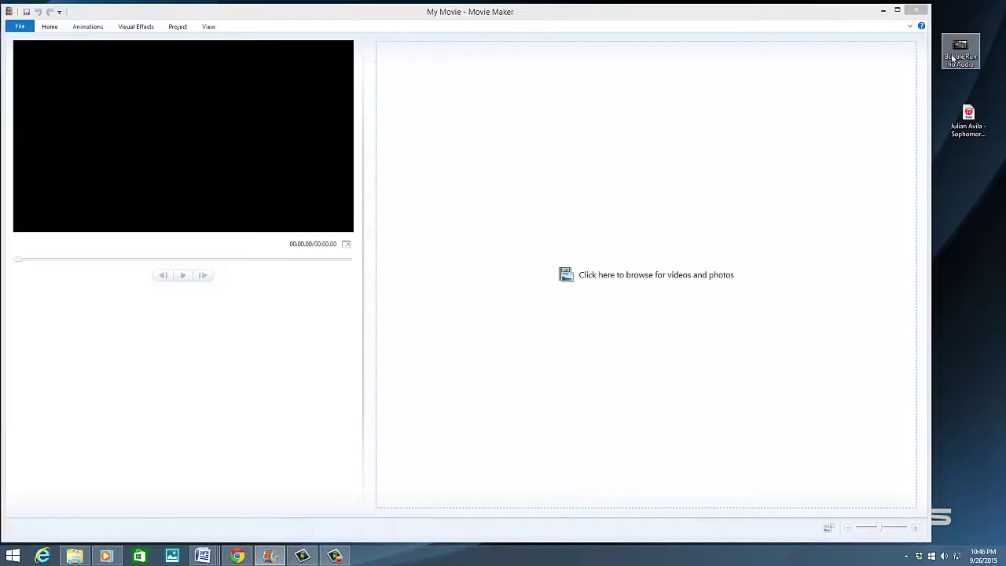
drag(953, 58, 665, 106)
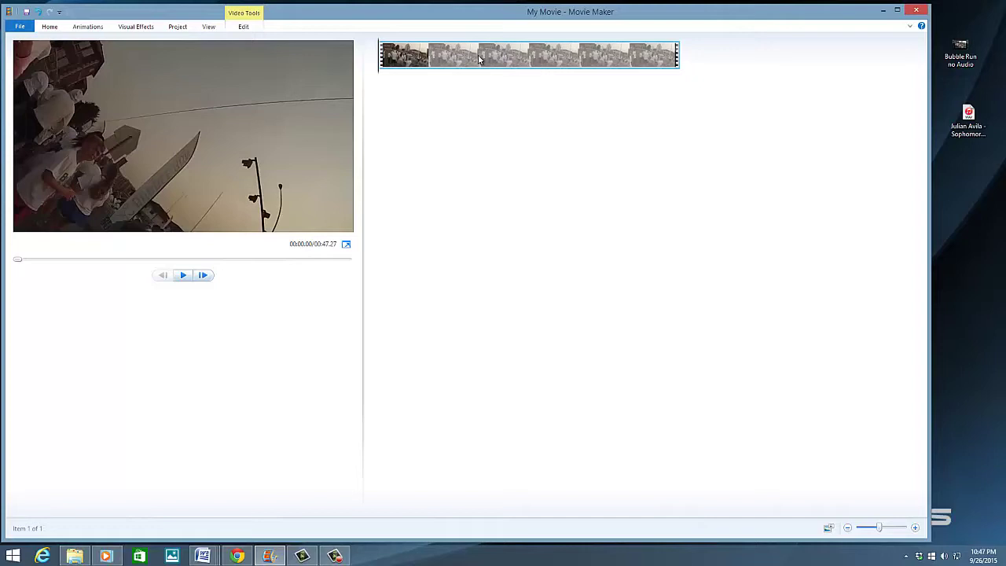
- Look through the Animations, Visual Effects, Project and Edit tabs, then return to Home
click(47, 29)
click(83, 30)
click(123, 30)
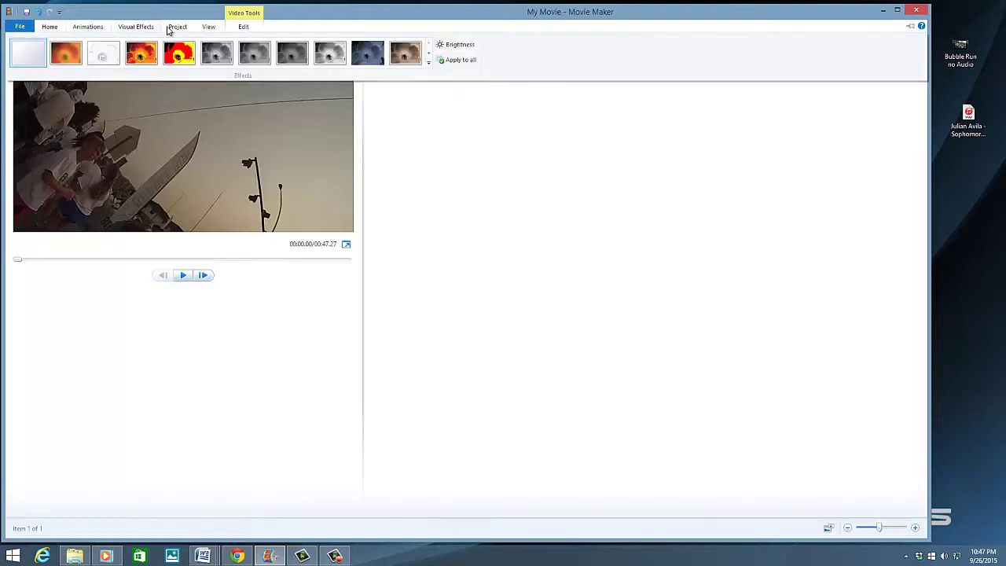
click(174, 28)
click(244, 26)
click(48, 28)
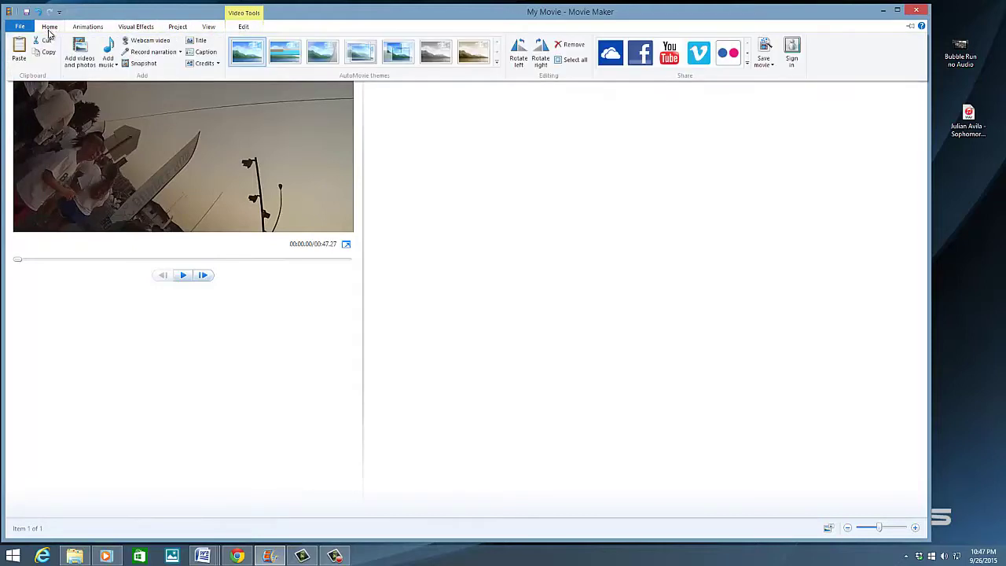
- Add the Julian Avila WAVE song from the desktop as the clip's music track
click(110, 67)
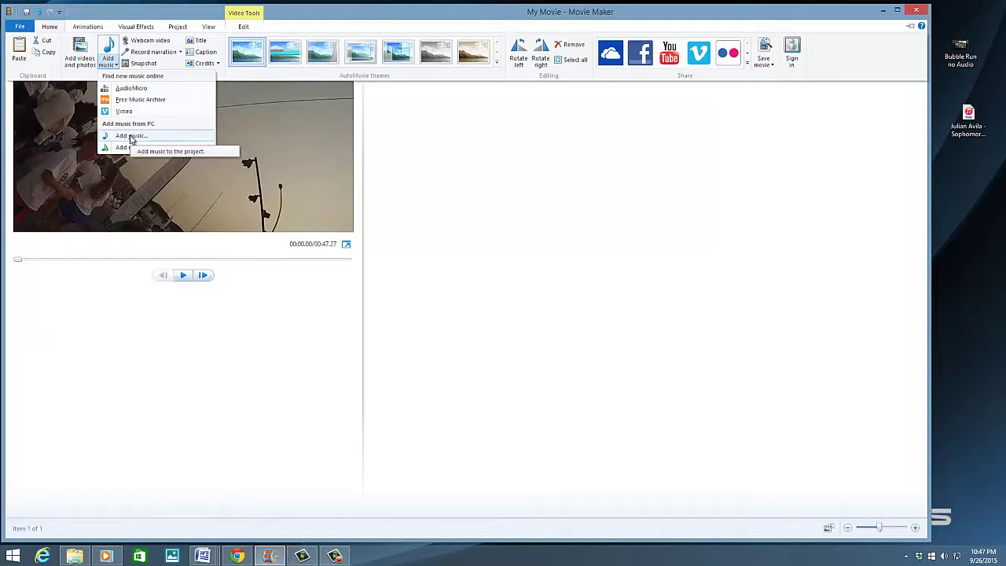
click(131, 136)
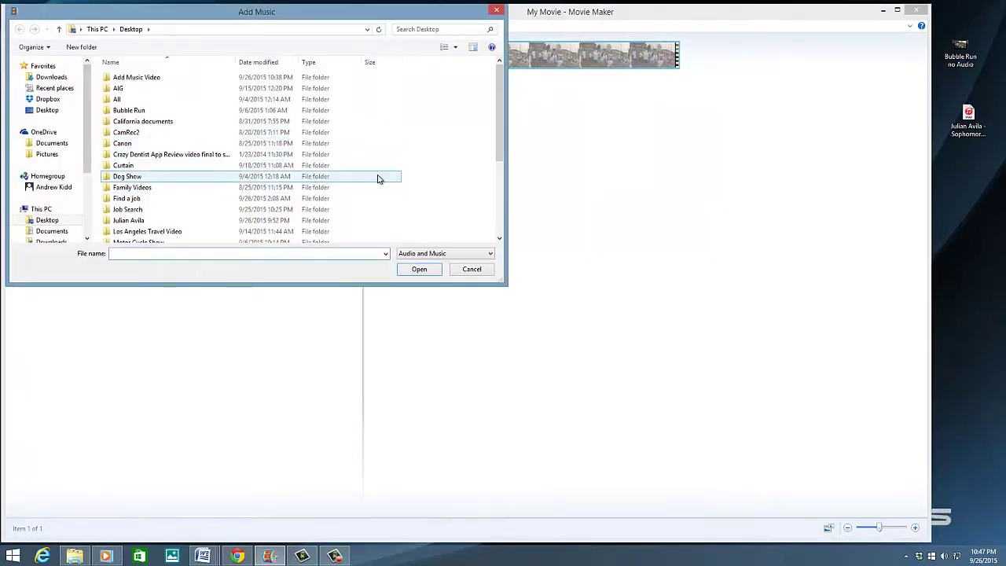
mouse_move(501, 87)
mouse_down()
mouse_move(505, 160)
mouse_move(495, 176)
mouse_up()
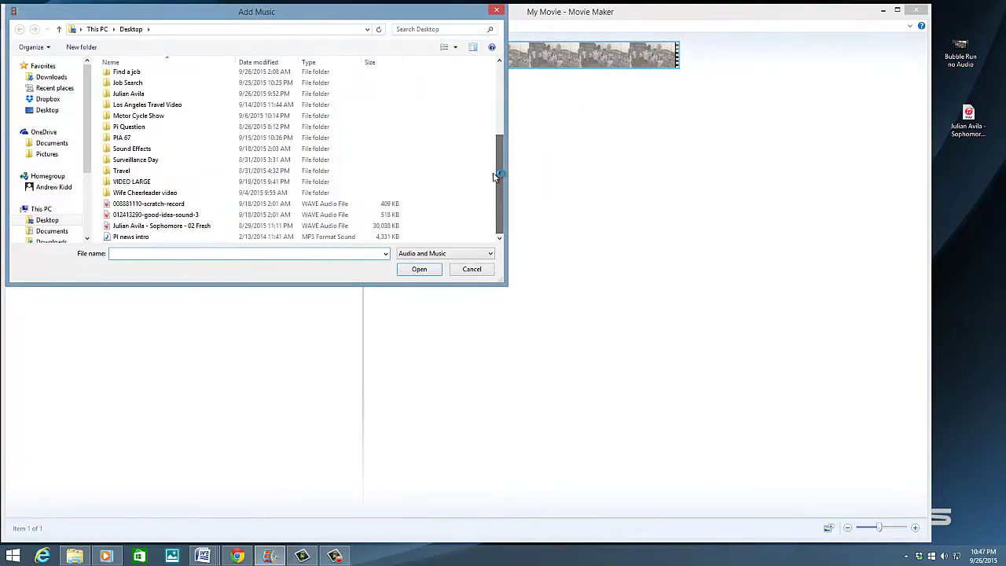
double_click(208, 227)
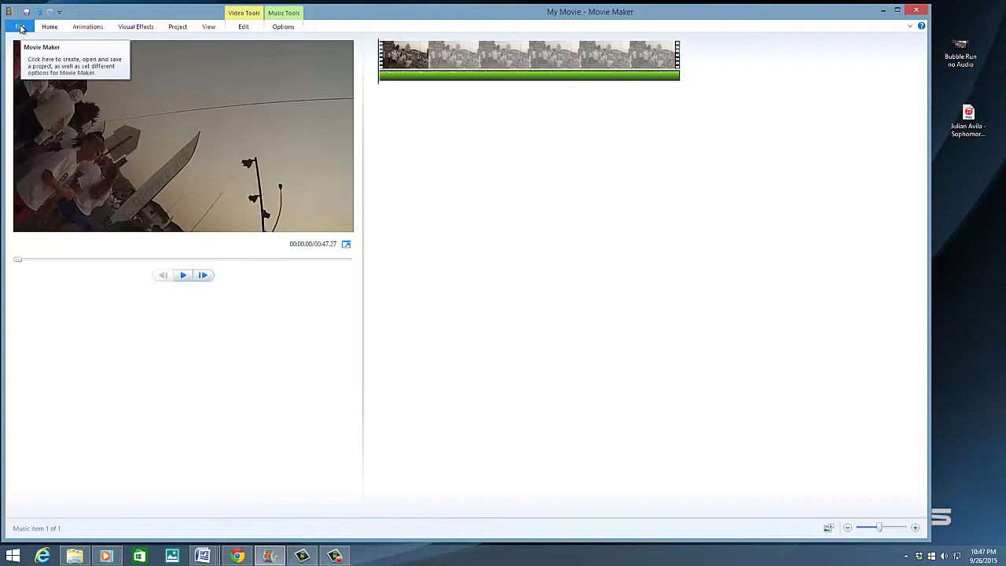
- Save the movie with recommended settings as 'My Movie 7', keeping MPEG-4/H.264
click(20, 28)
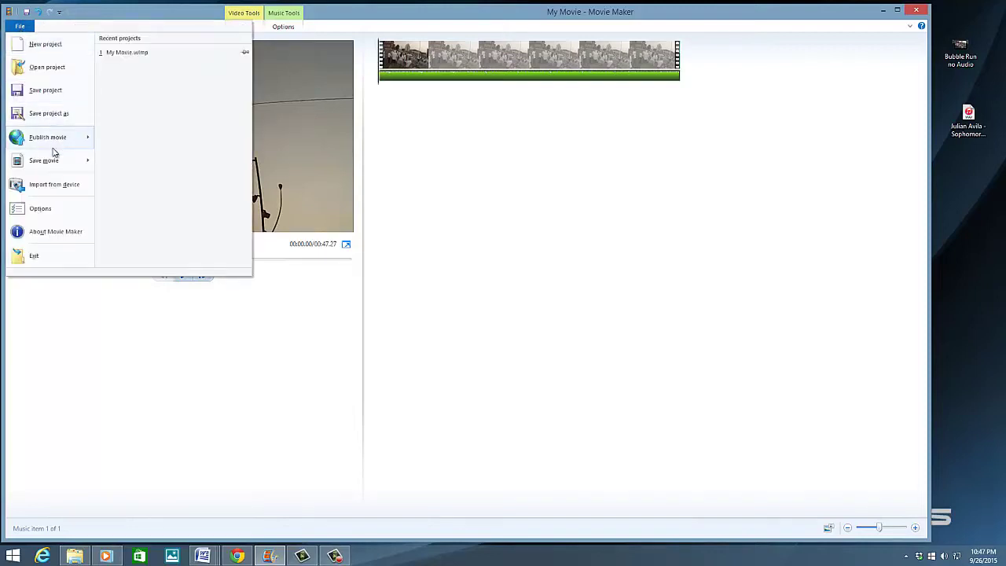
mouse_move(56, 208)
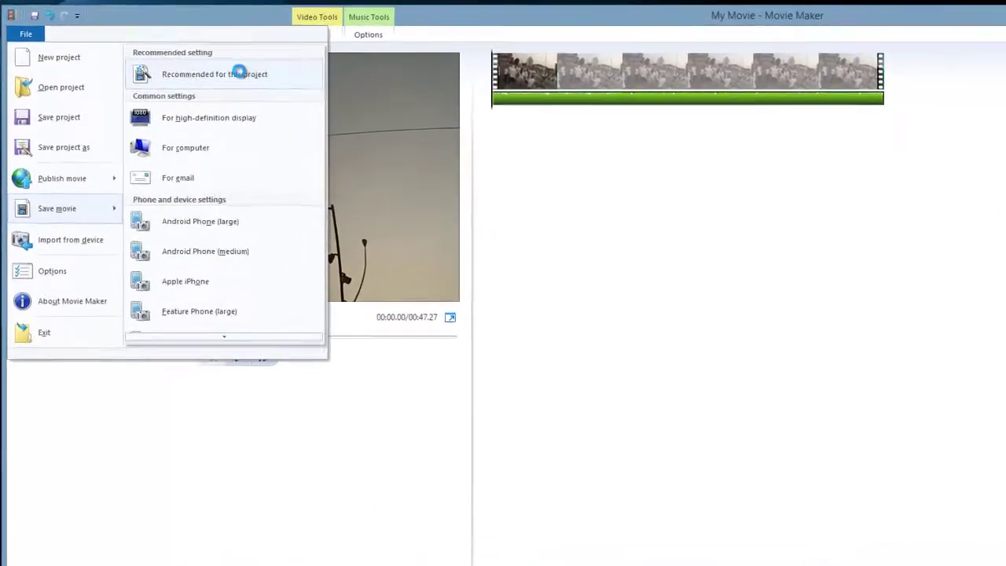
click(185, 57)
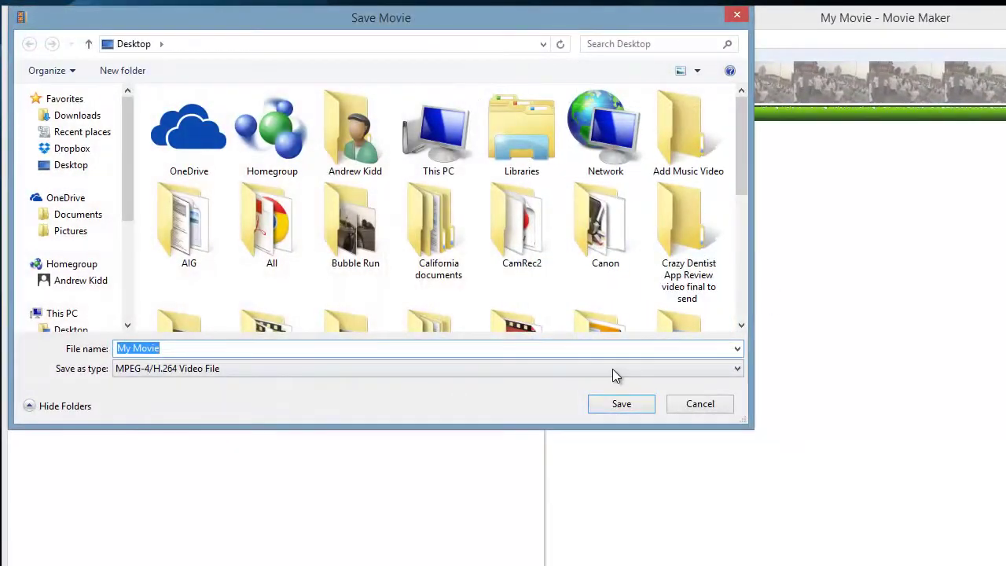
click(437, 351)
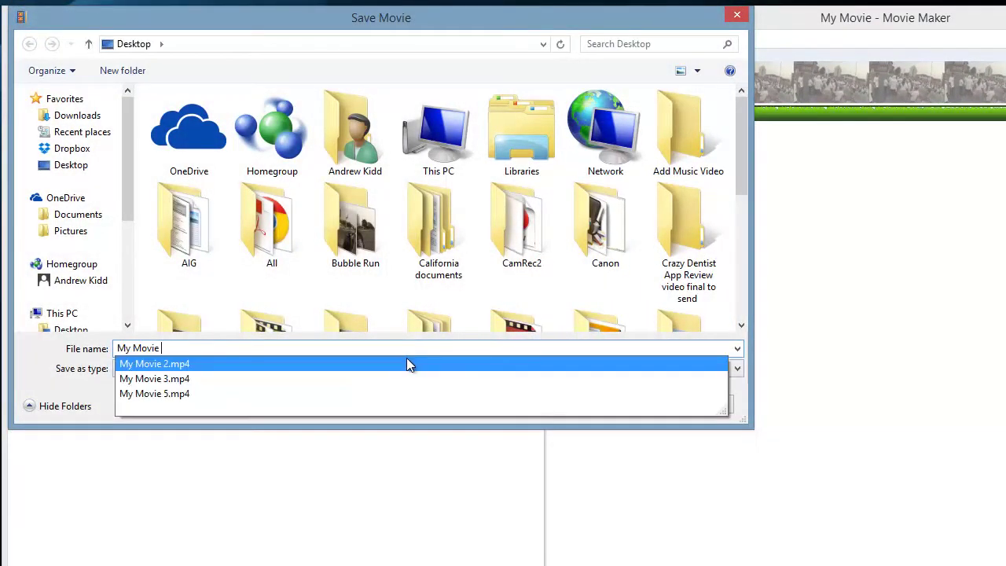
text(7)
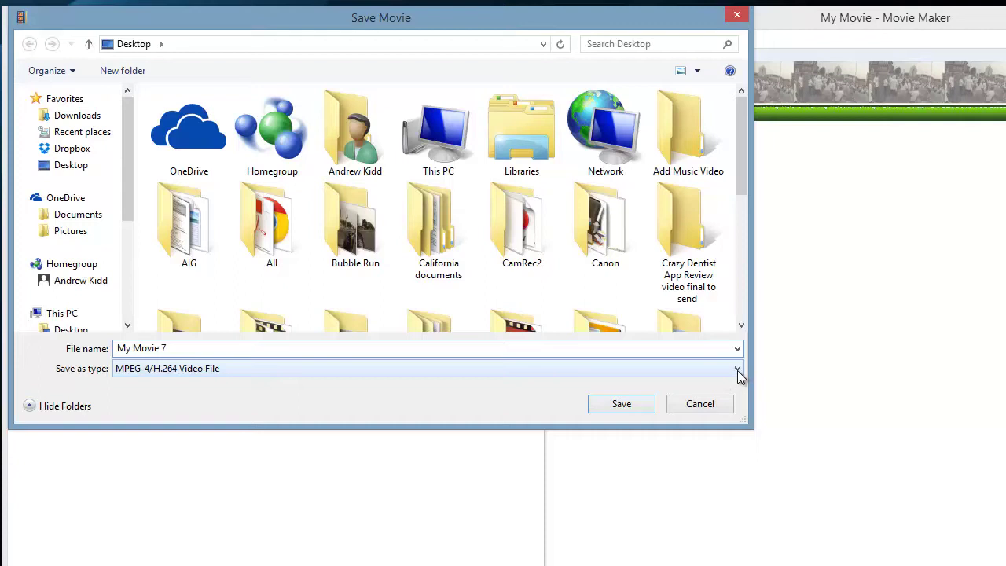
click(738, 371)
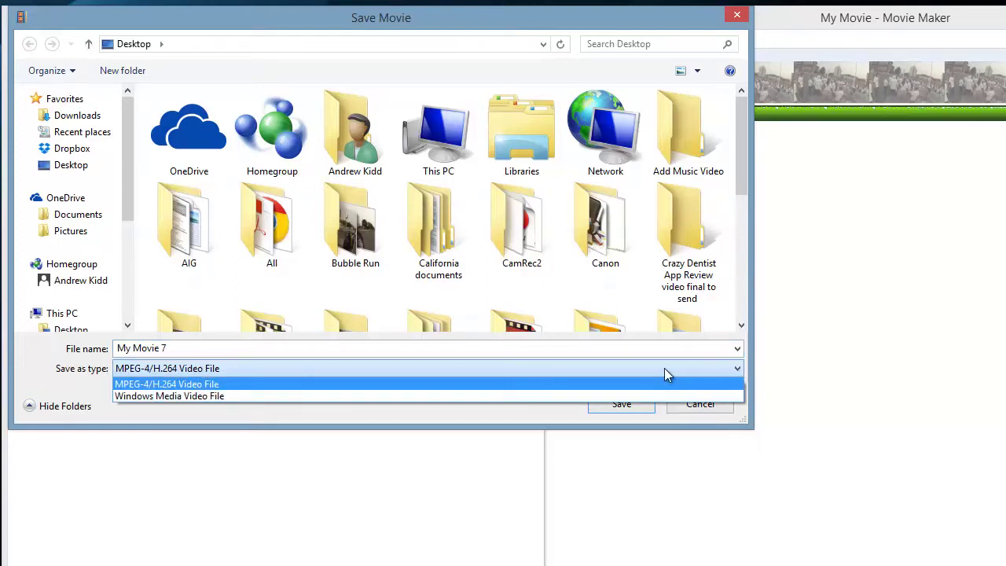
click(658, 380)
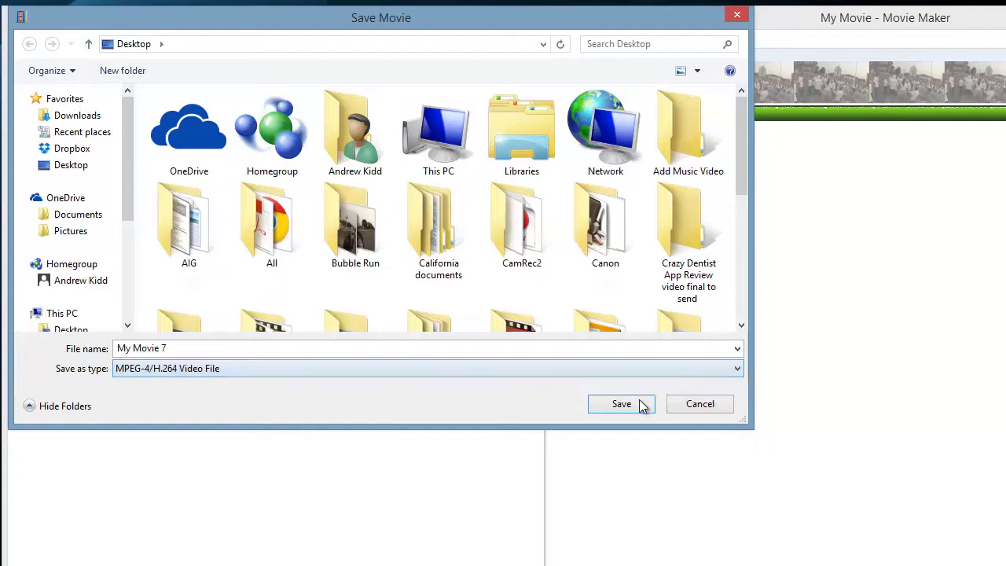
- Confirm the save to start exporting My Movie 7.mp4 to the desktop
click(621, 414)
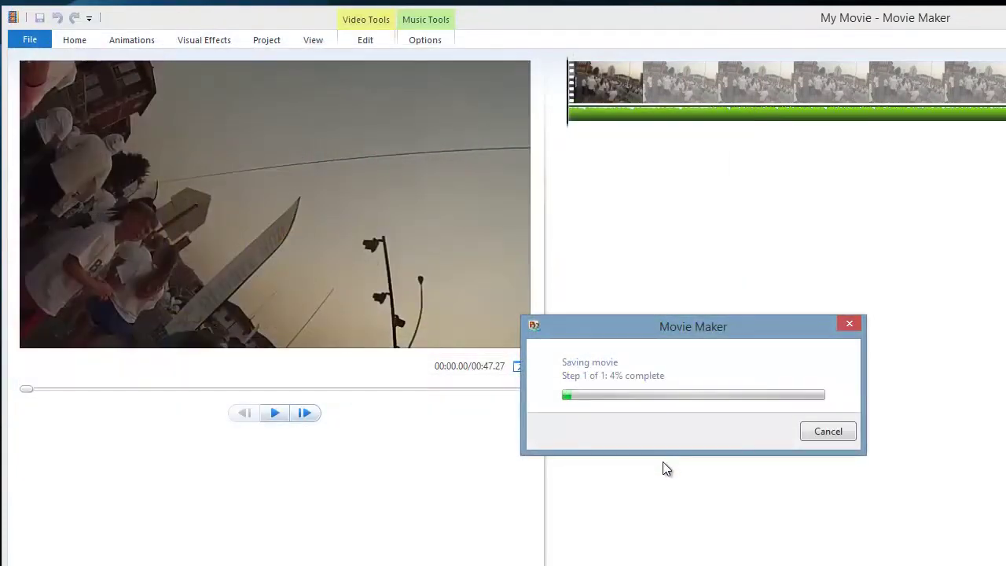